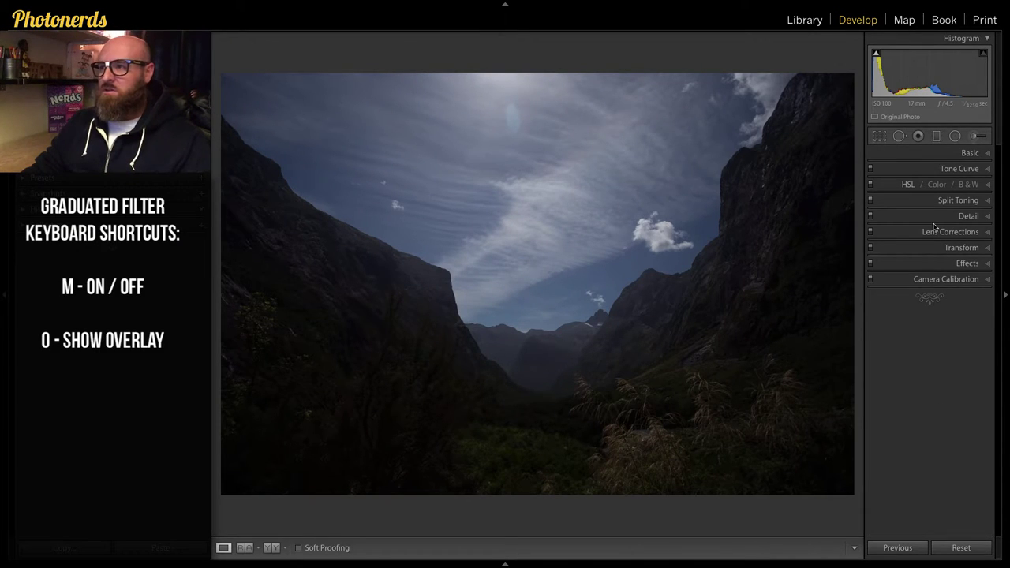
# - Try two test graduated filters, one down the sky and one up from the bottom, then reset them
pyautogui.click(936, 139)
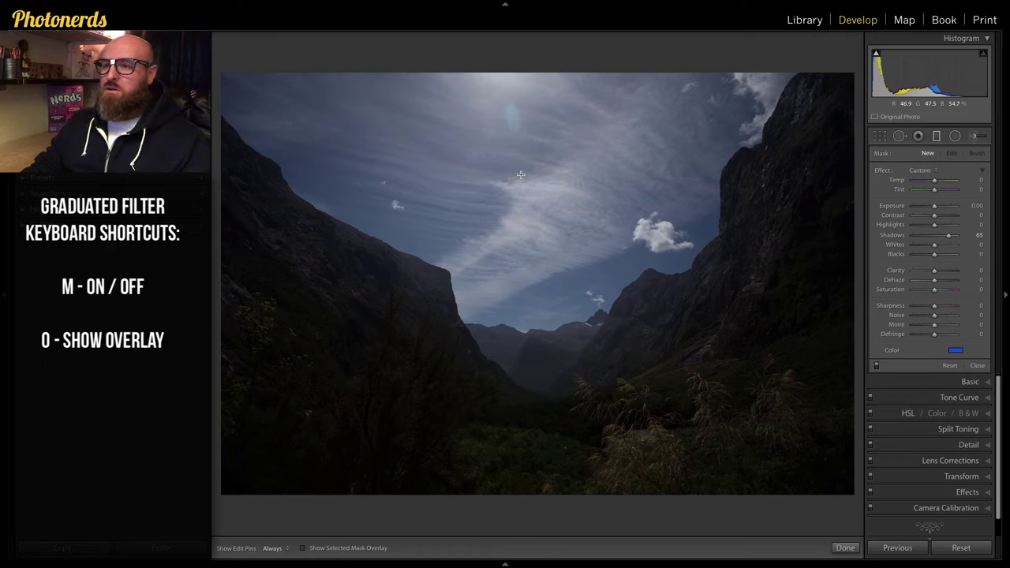
pyautogui.moveTo(520, 168); pyautogui.dragTo(519, 286)
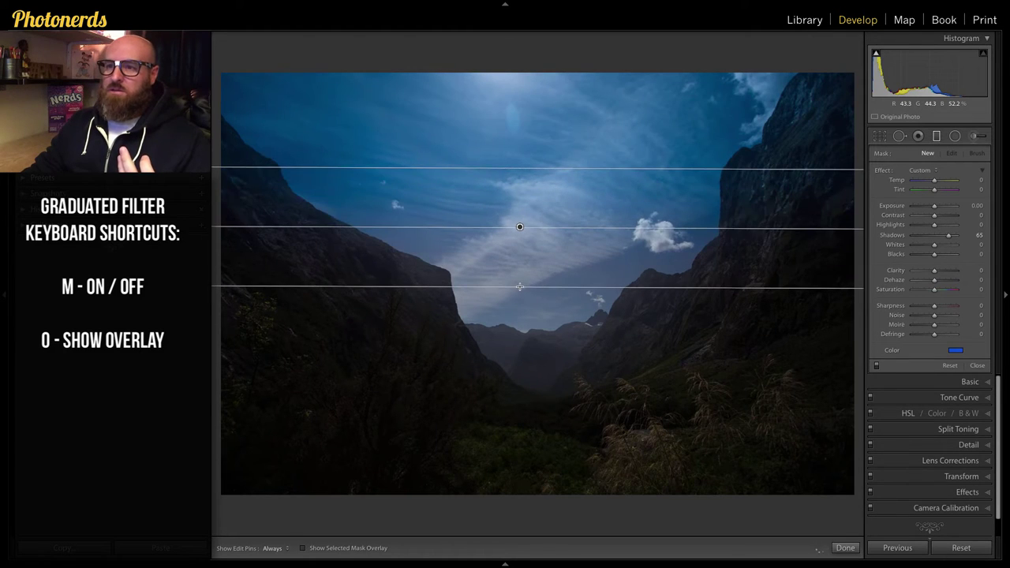
pyautogui.click(927, 154)
pyautogui.moveTo(552, 442); pyautogui.dragTo(548, 294)
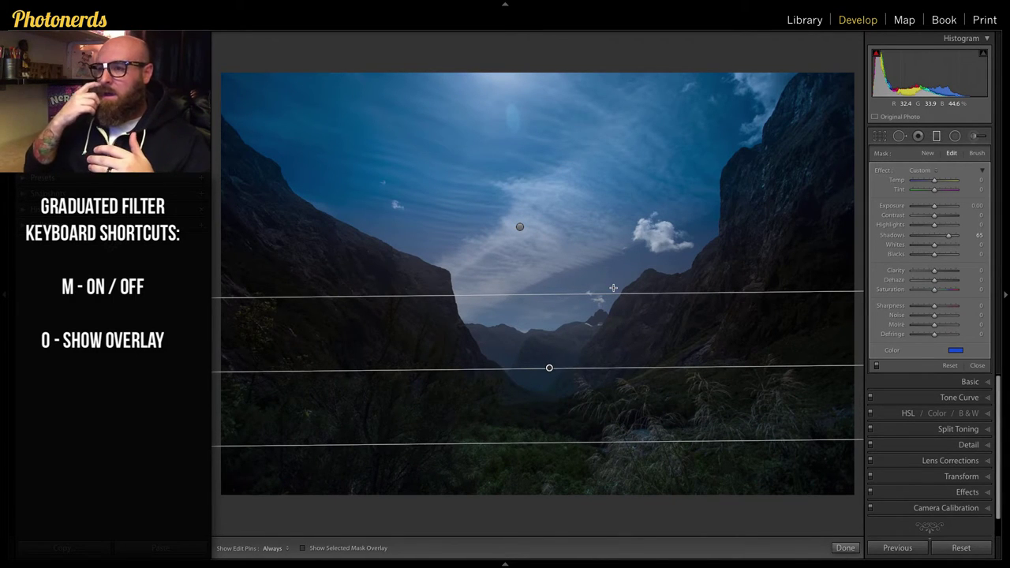
pyautogui.click(961, 548)
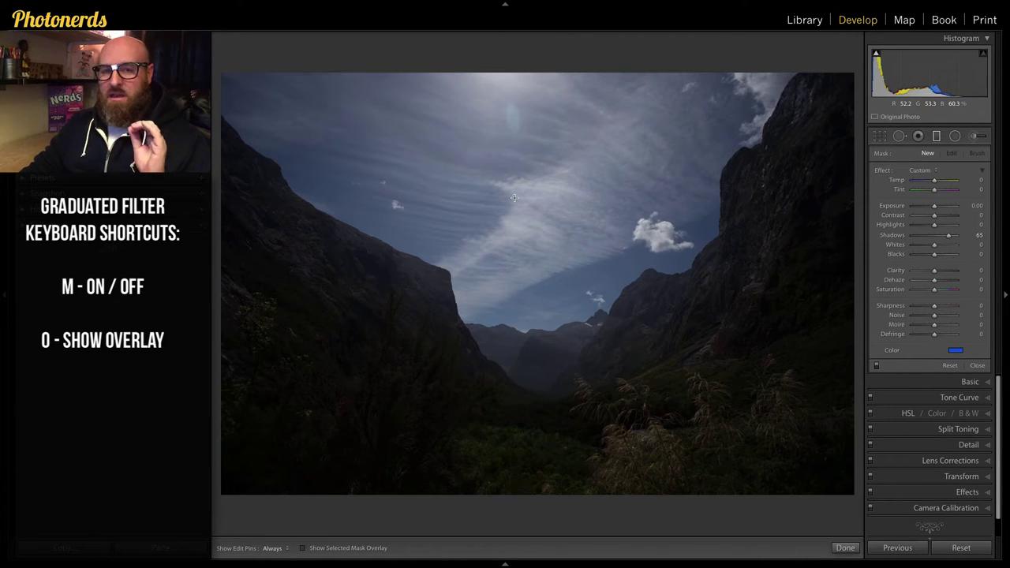
# - Draw a graduated filter down across the sky, check its mask, and move it toward the upper left
pyautogui.moveTo(518, 193); pyautogui.dragTo(518, 337)
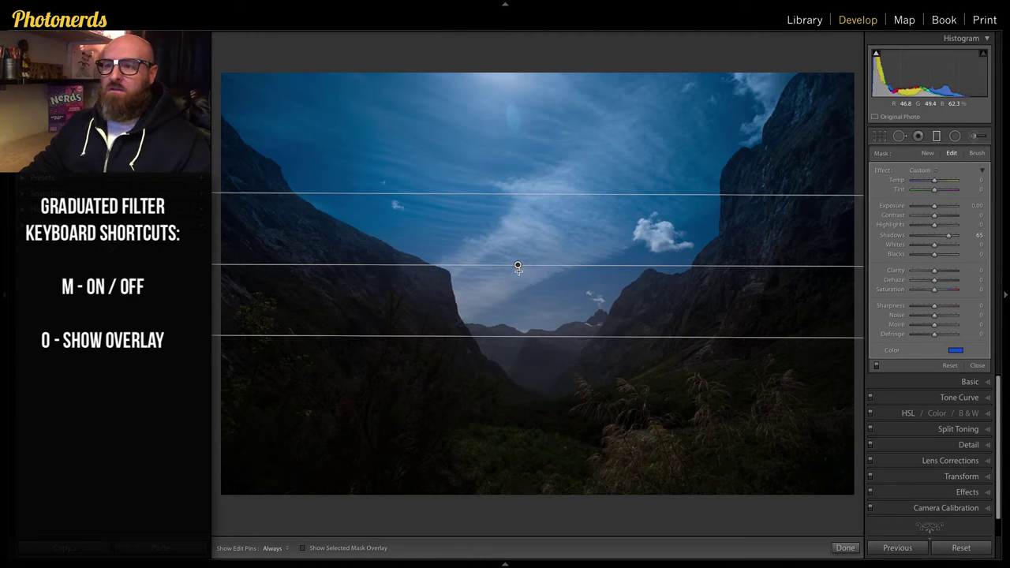
pyautogui.press('o')
pyautogui.press('o')
pyautogui.moveTo(517, 265); pyautogui.dragTo(536, 316)
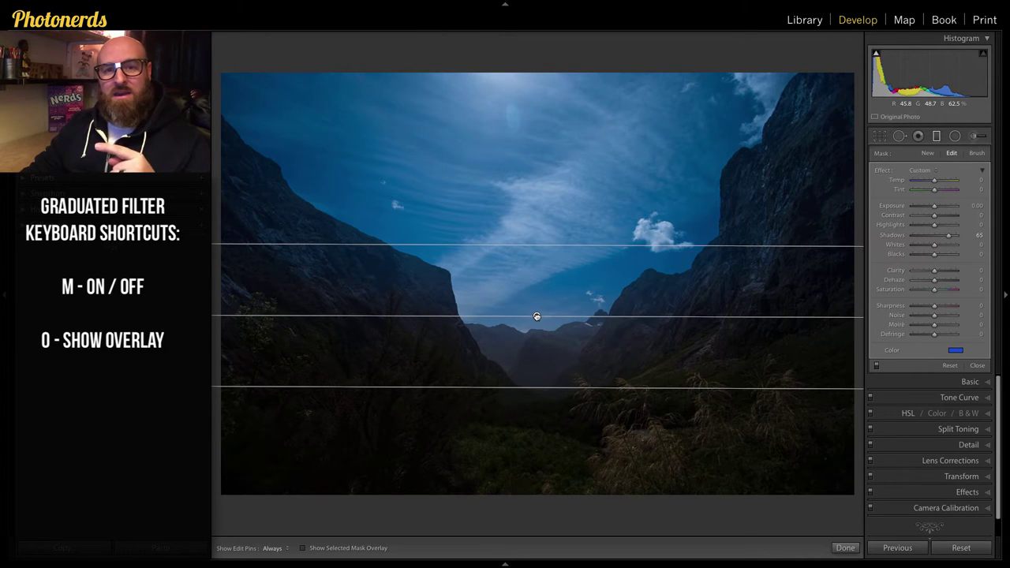
pyautogui.press('o')
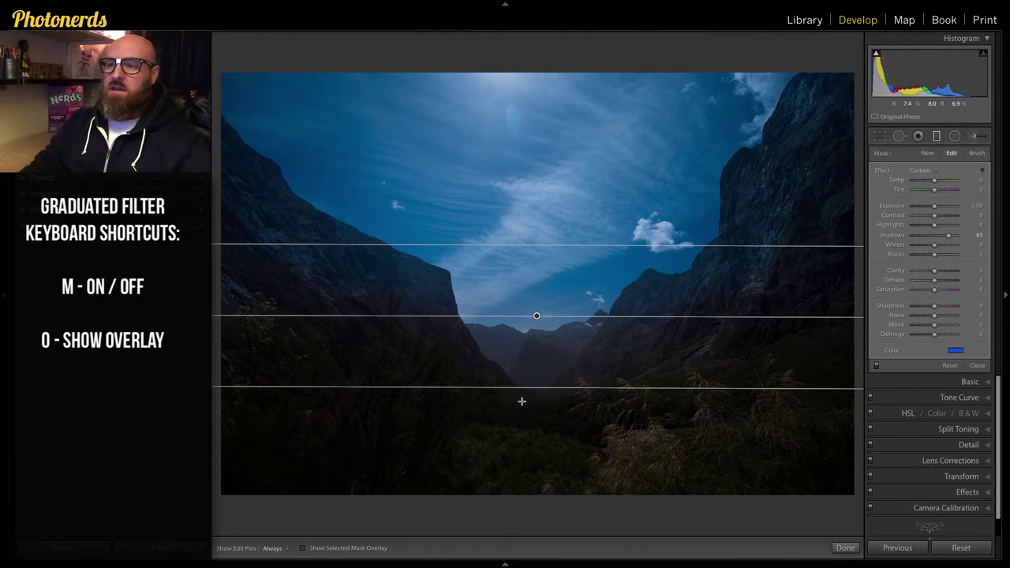
pyautogui.moveTo(536, 317); pyautogui.dragTo(238, 146)
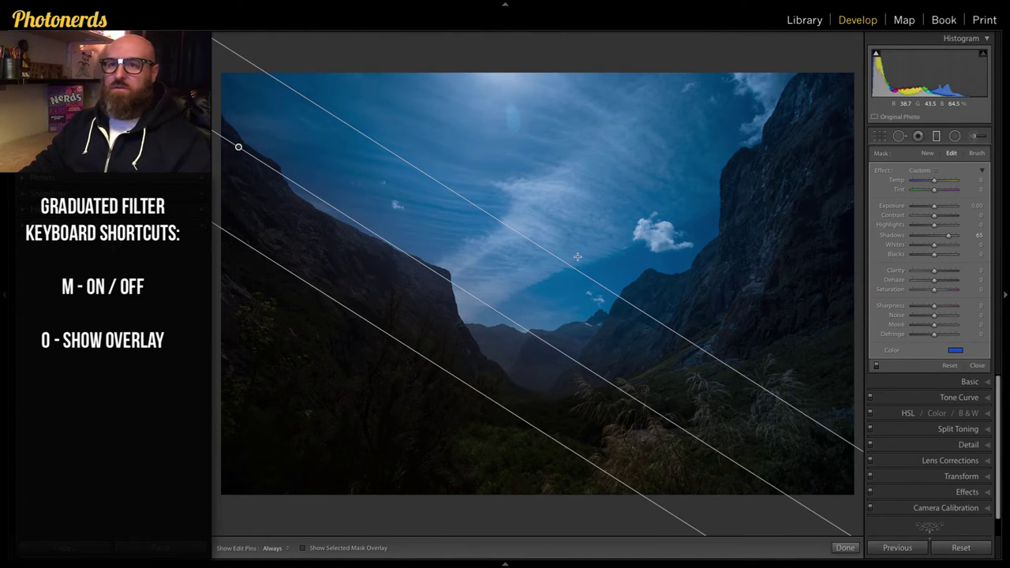
# - Rotate the graduated filter into a diagonal running down along the left slope
pyautogui.moveTo(237, 147); pyautogui.dragTo(235, 162)
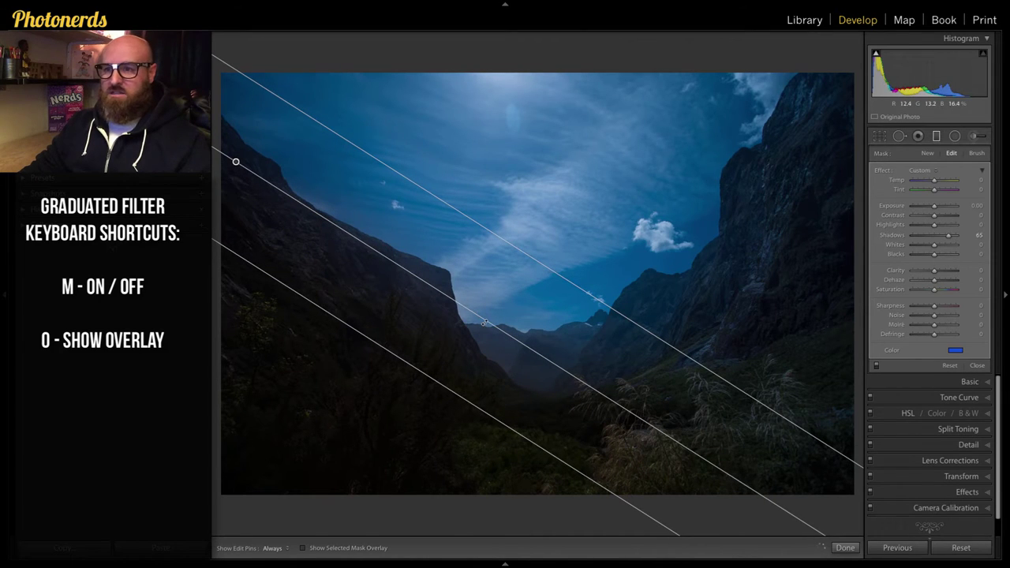
pyautogui.moveTo(527, 334); pyautogui.dragTo(525, 347)
# - With the mask overlay shown, reposition and re-angle the diagonal filter to follow the left slope
pyautogui.press('o')
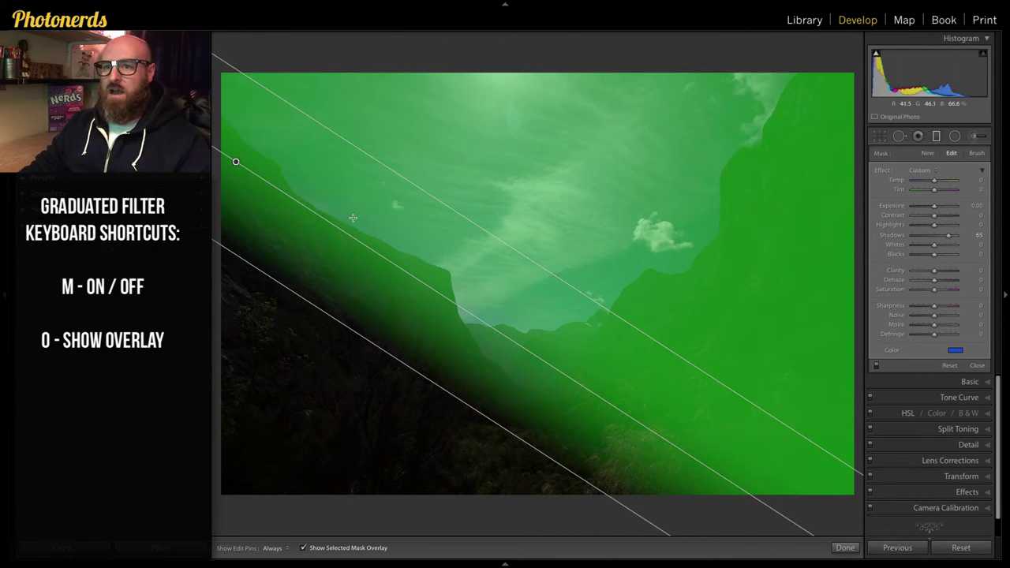
pyautogui.moveTo(235, 163); pyautogui.dragTo(437, 292)
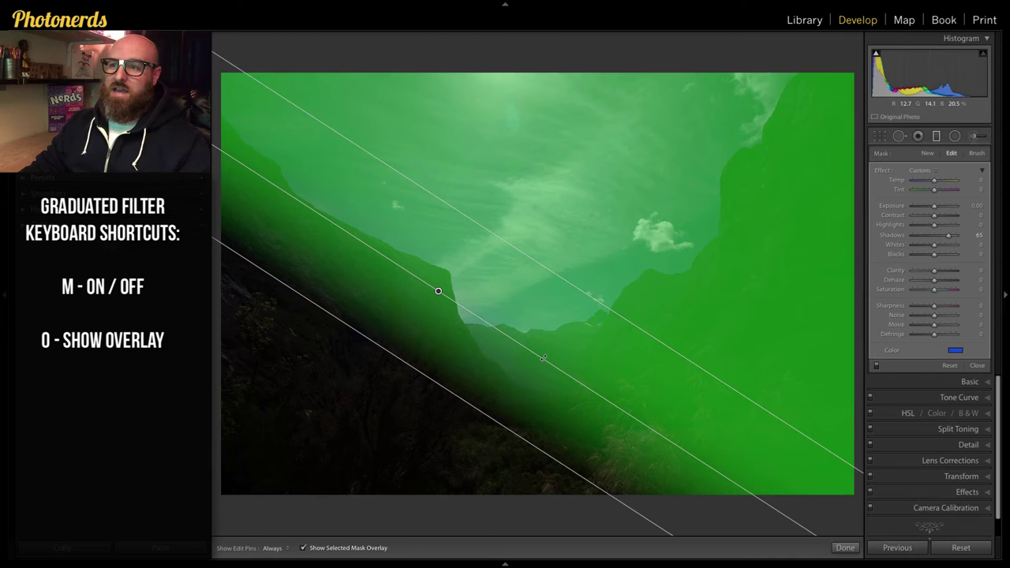
pyautogui.moveTo(545, 361); pyautogui.dragTo(335, 221)
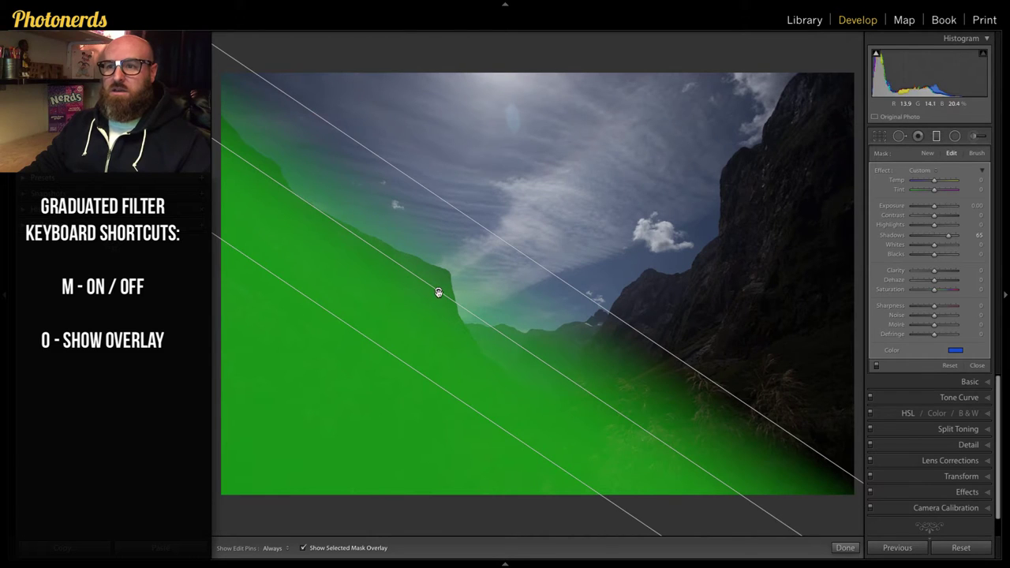
pyautogui.moveTo(439, 292); pyautogui.dragTo(230, 143)
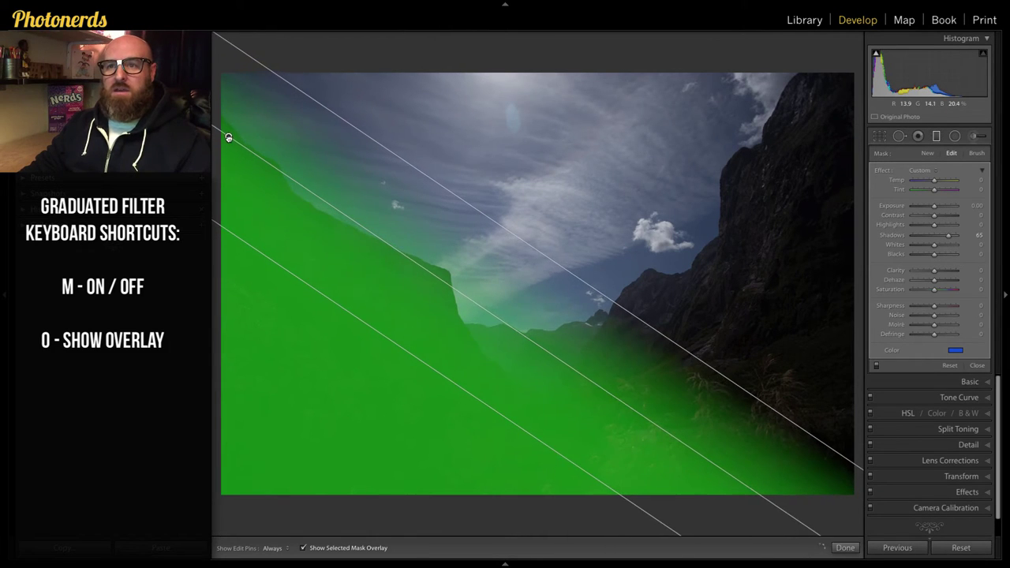
pyautogui.moveTo(228, 138); pyautogui.dragTo(227, 135)
pyautogui.moveTo(584, 376); pyautogui.dragTo(594, 368)
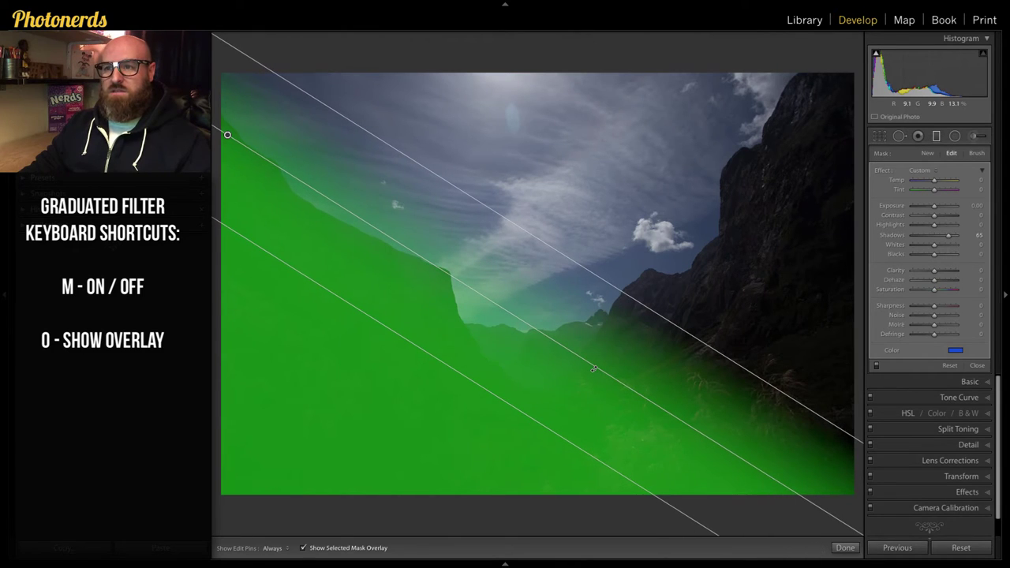
pyautogui.press('o')
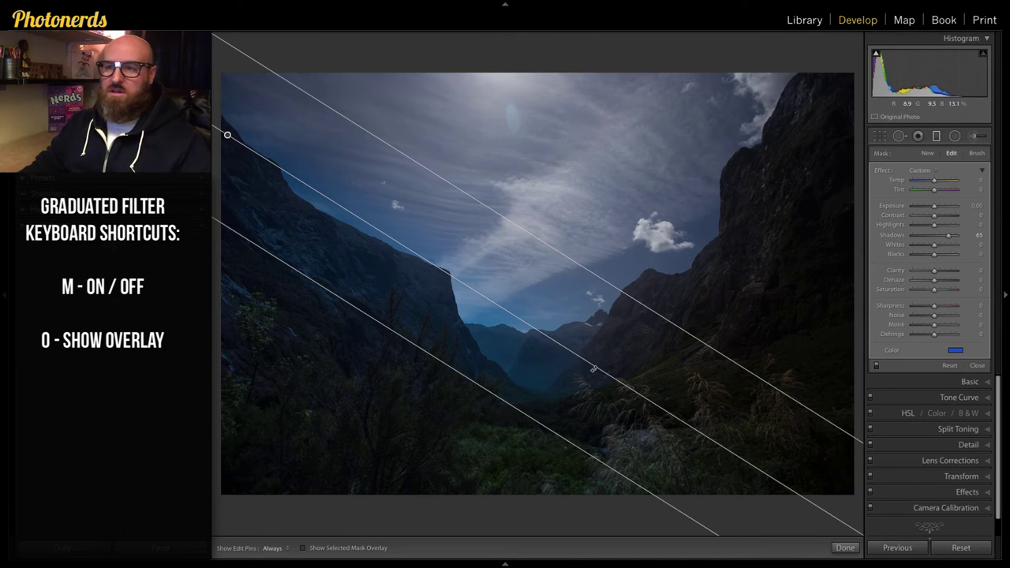
# - Give the left-slope filter a soft warm colour tint
pyautogui.click(957, 352)
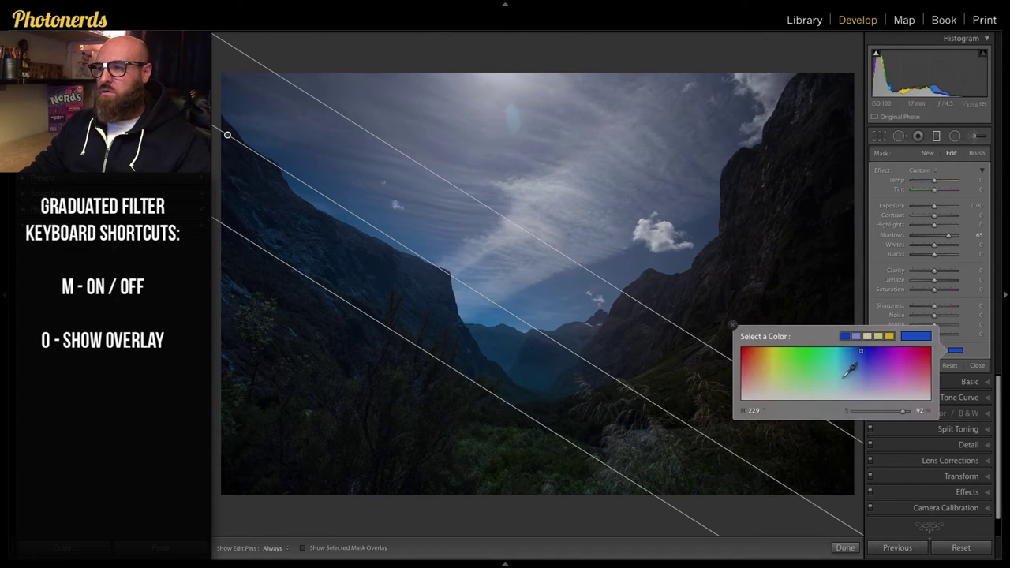
pyautogui.click(763, 371)
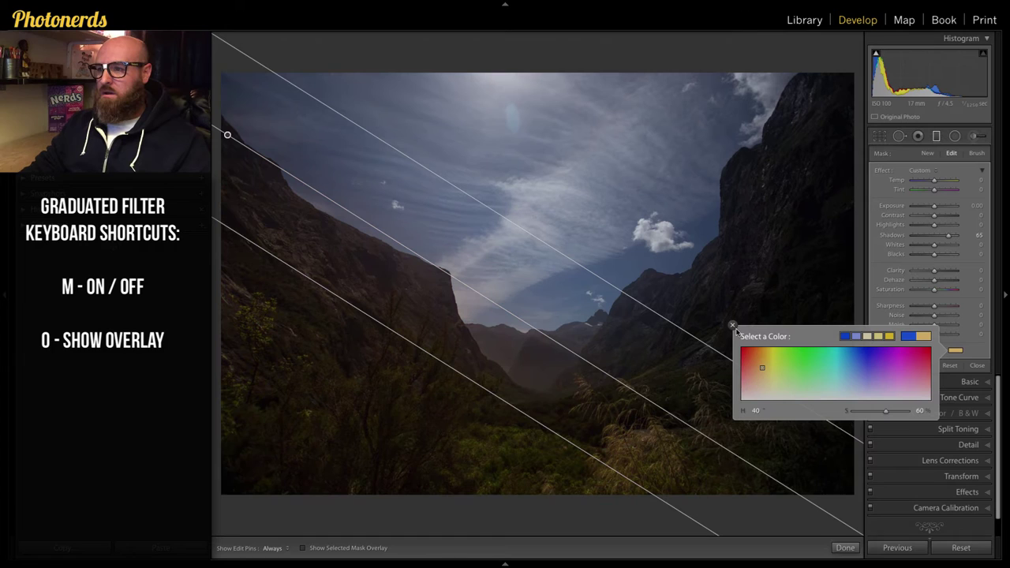
pyautogui.moveTo(759, 368)
pyautogui.mouseDown()
pyautogui.moveTo(748, 386)
pyautogui.moveTo(760, 372)
pyautogui.mouseUp()
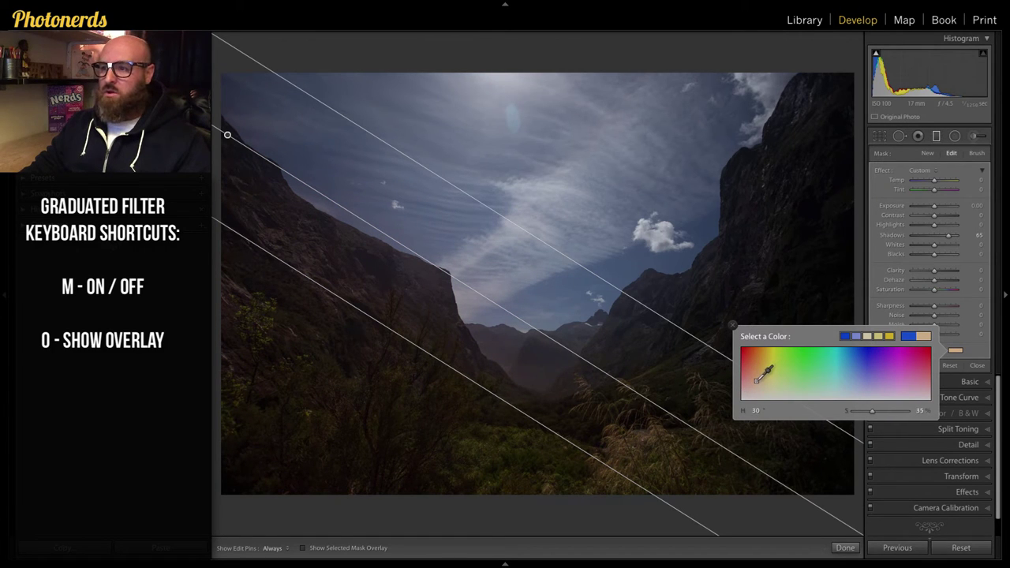
pyautogui.click(733, 324)
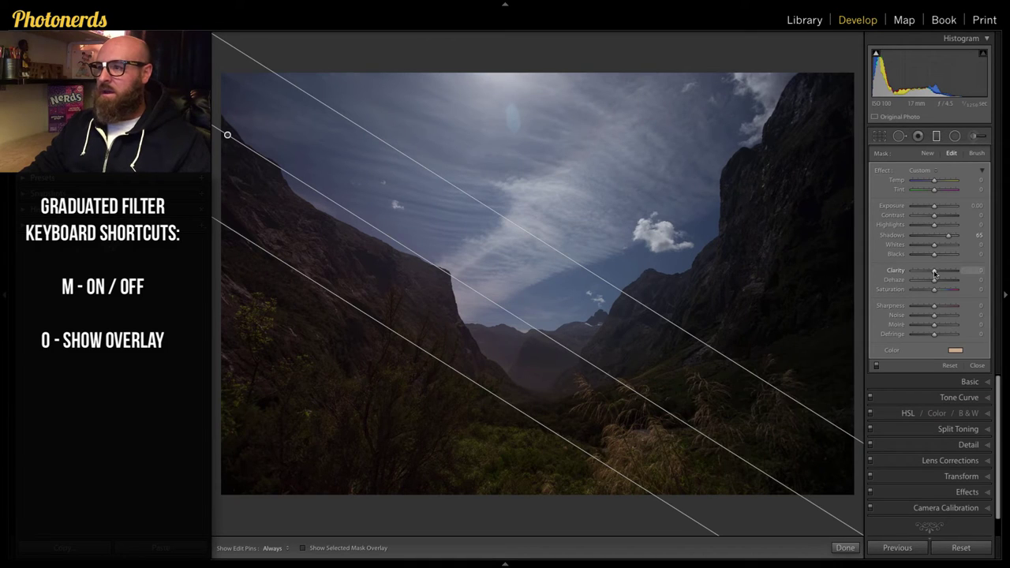
# - Raise the filter's clarity to 29, brighten its exposure, and re-pick a warm tint
pyautogui.moveTo(935, 273); pyautogui.dragTo(946, 309)
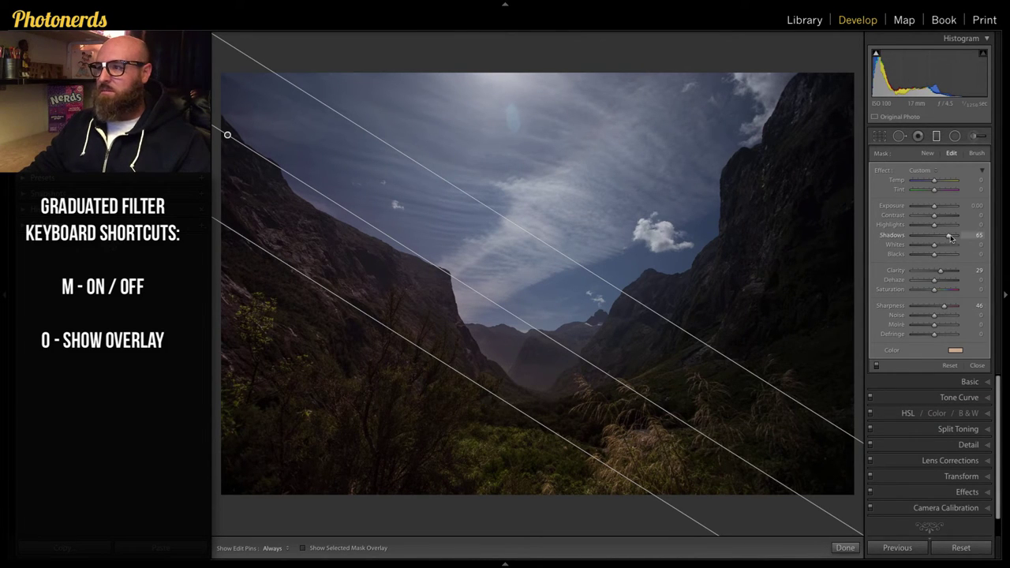
pyautogui.moveTo(934, 206); pyautogui.dragTo(938, 207)
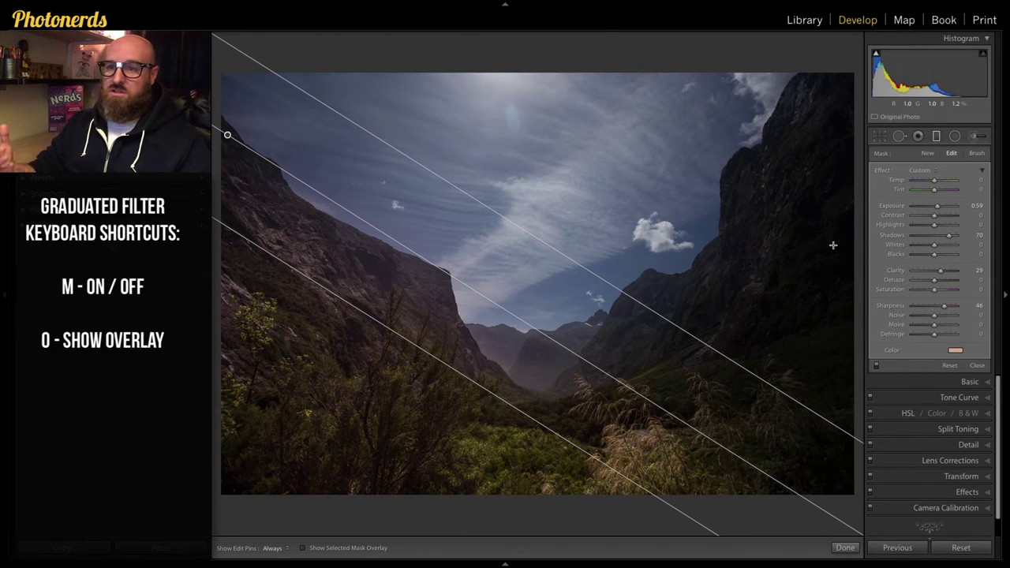
pyautogui.click(954, 351)
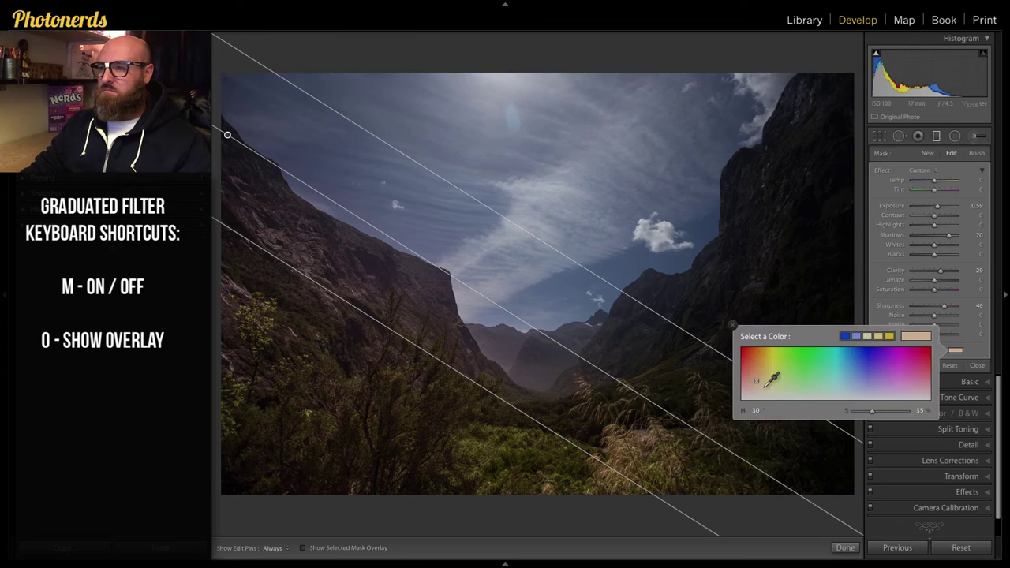
pyautogui.moveTo(744, 394); pyautogui.dragTo(746, 390)
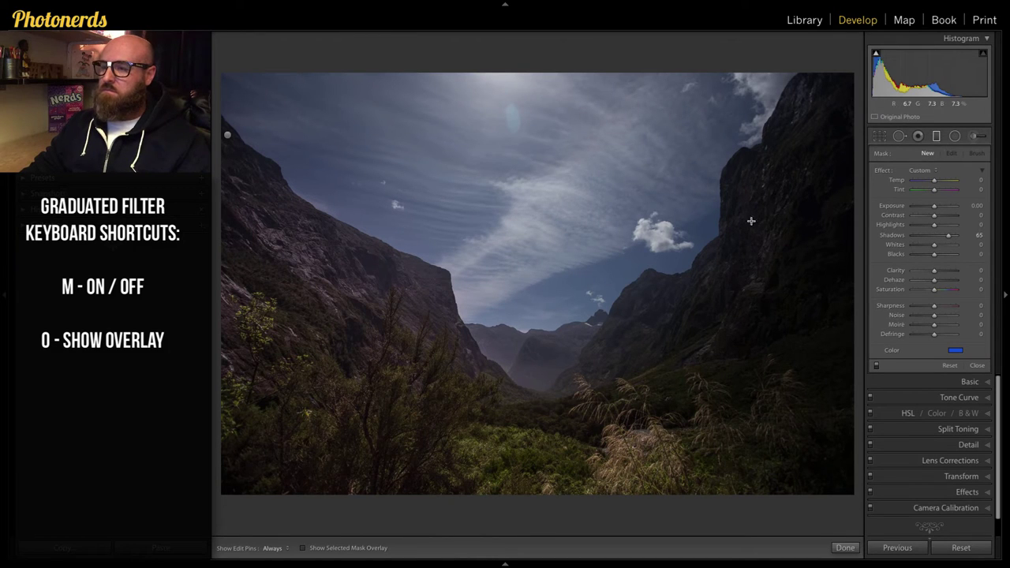
# - Draw a new graduated filter over the right slope and rotate it diagonally along that slope
pyautogui.moveTo(811, 364); pyautogui.dragTo(677, 262)
pyautogui.press('o')
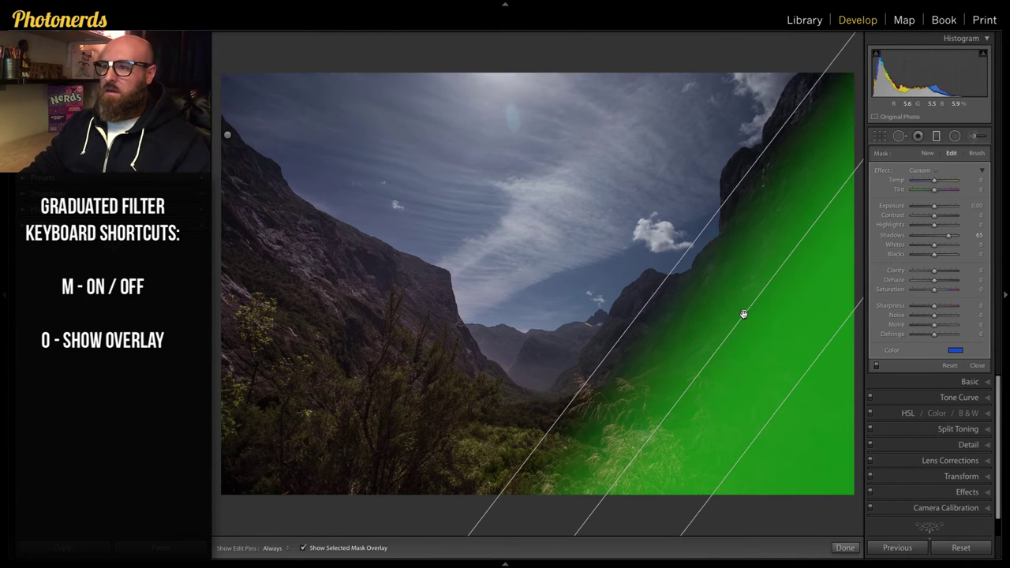
pyautogui.moveTo(743, 314); pyautogui.dragTo(801, 93)
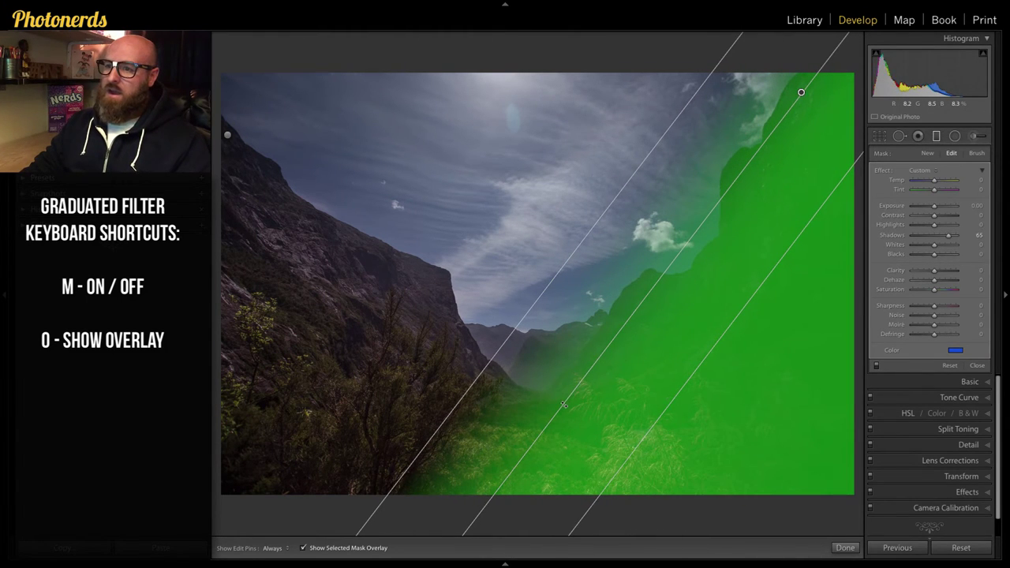
pyautogui.moveTo(563, 404); pyautogui.dragTo(546, 394)
pyautogui.moveTo(802, 93); pyautogui.dragTo(807, 98)
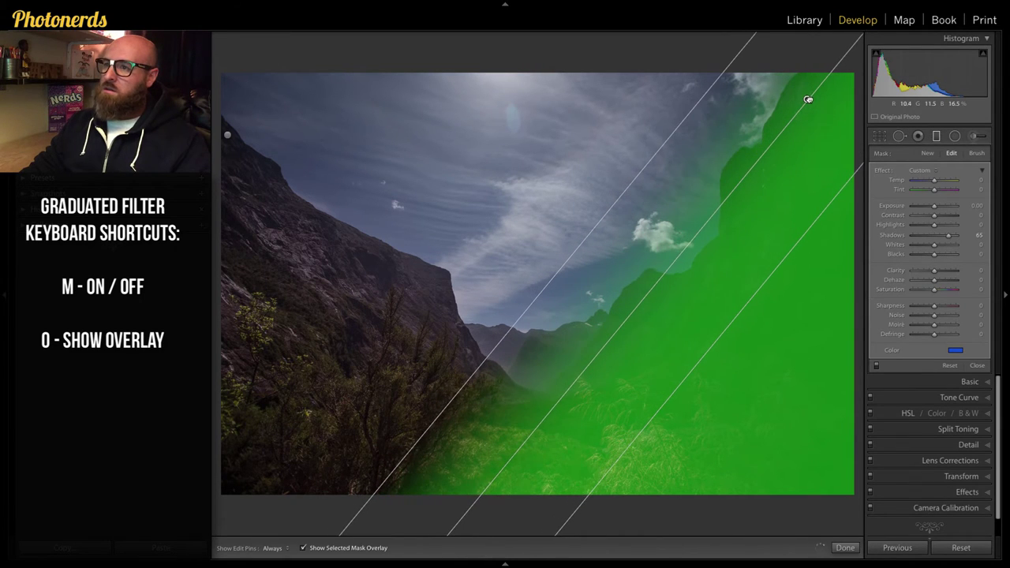
pyautogui.moveTo(547, 416); pyautogui.dragTo(535, 402)
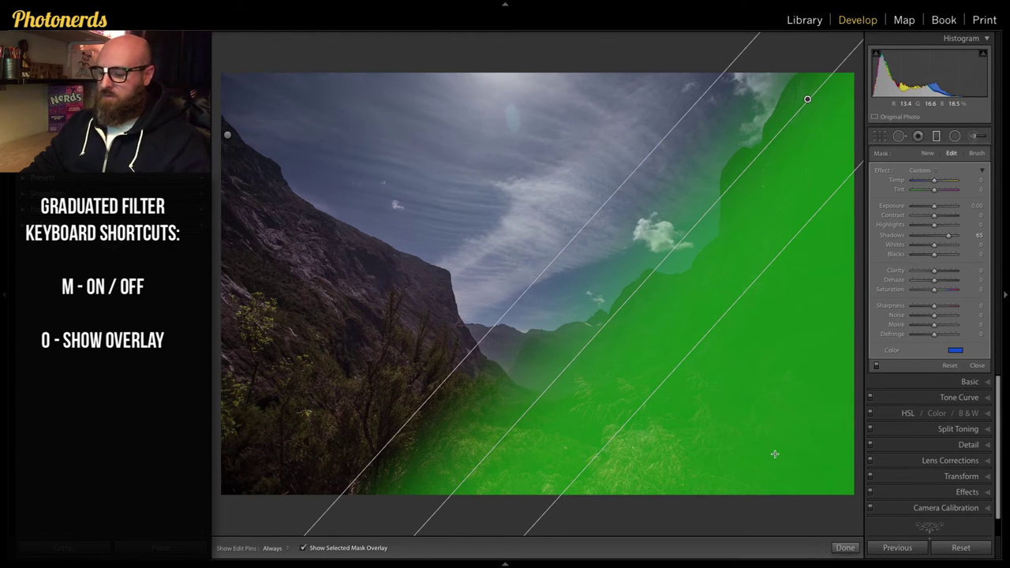
pyautogui.press('o')
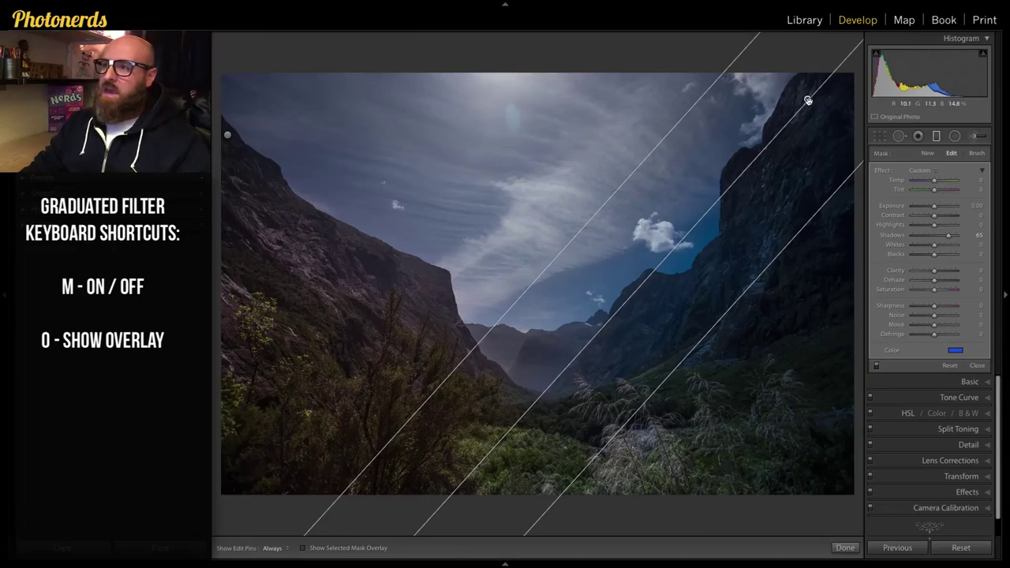
# - Delete the right-slope graduated filter
pyautogui.rightClick(808, 100)
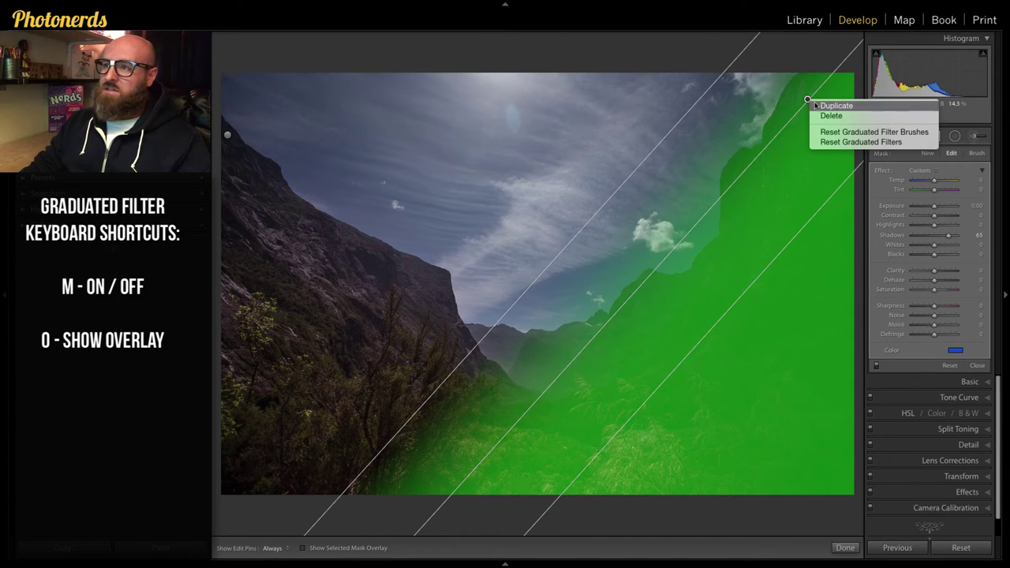
pyautogui.click(830, 116)
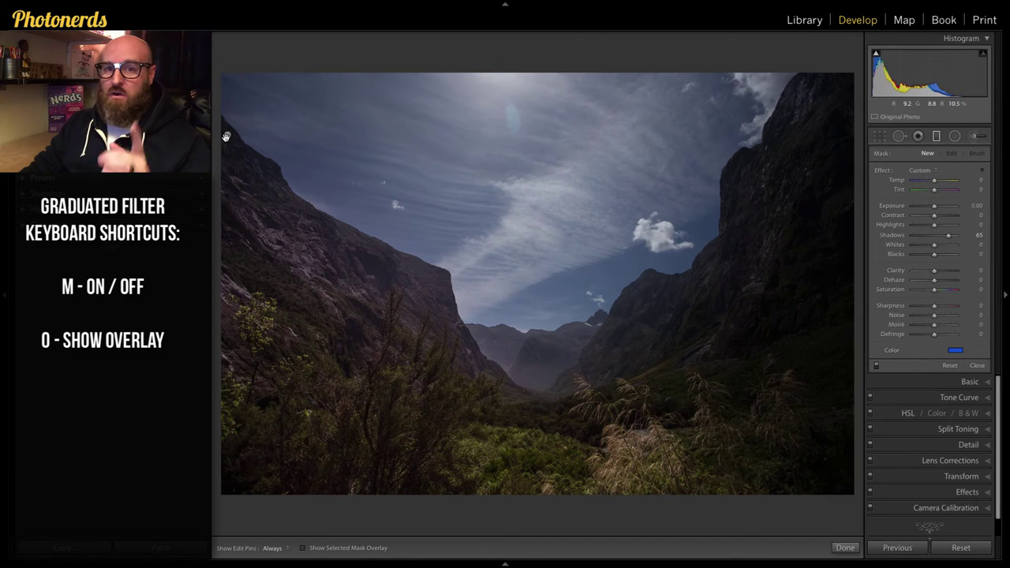
pyautogui.hotkey('ctrl', 'z')
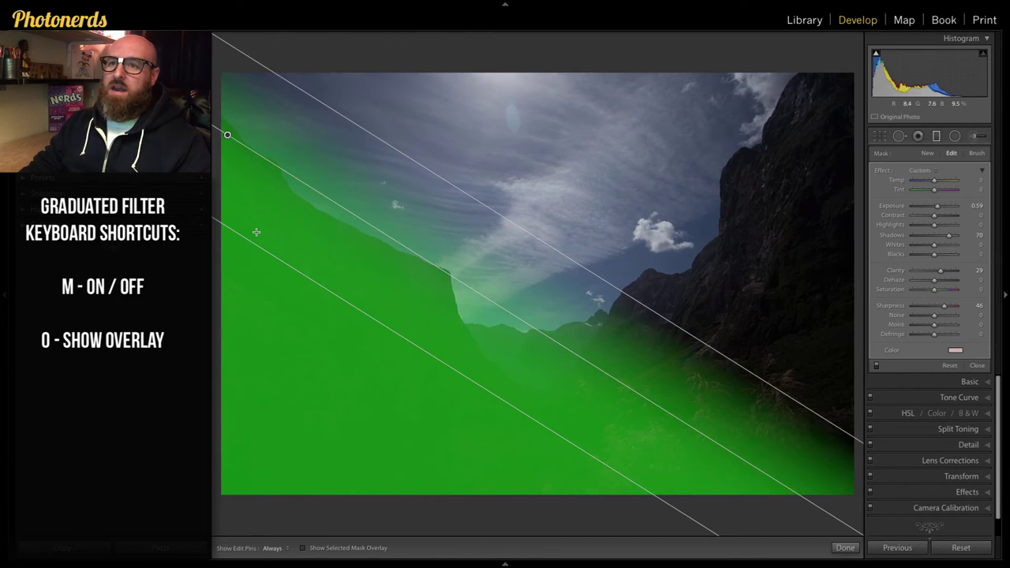
# - Hide the mask overlay and duplicate the left-slope graduated filter
pyautogui.press('o')
pyautogui.rightClick(228, 136)
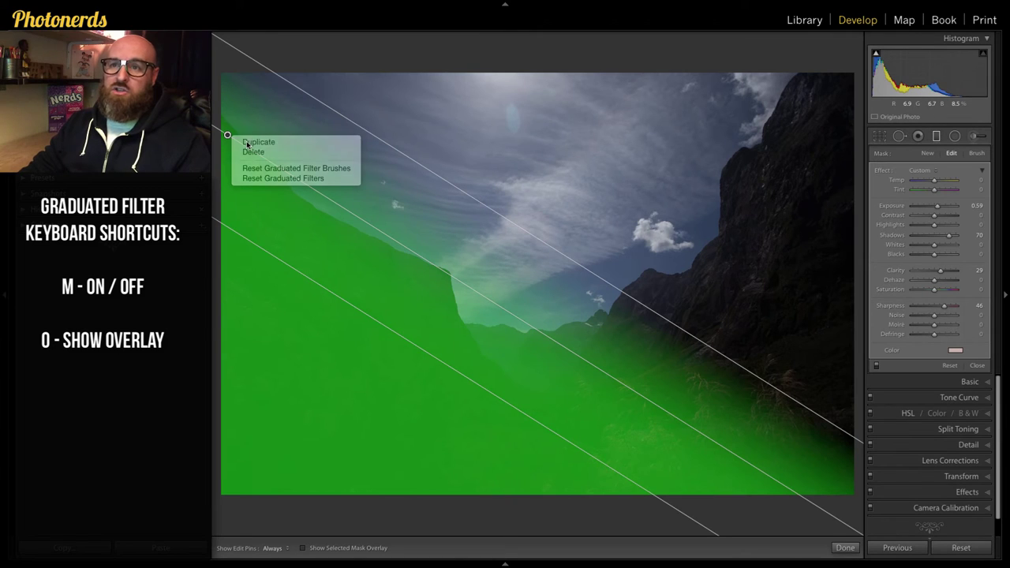
pyautogui.click(248, 144)
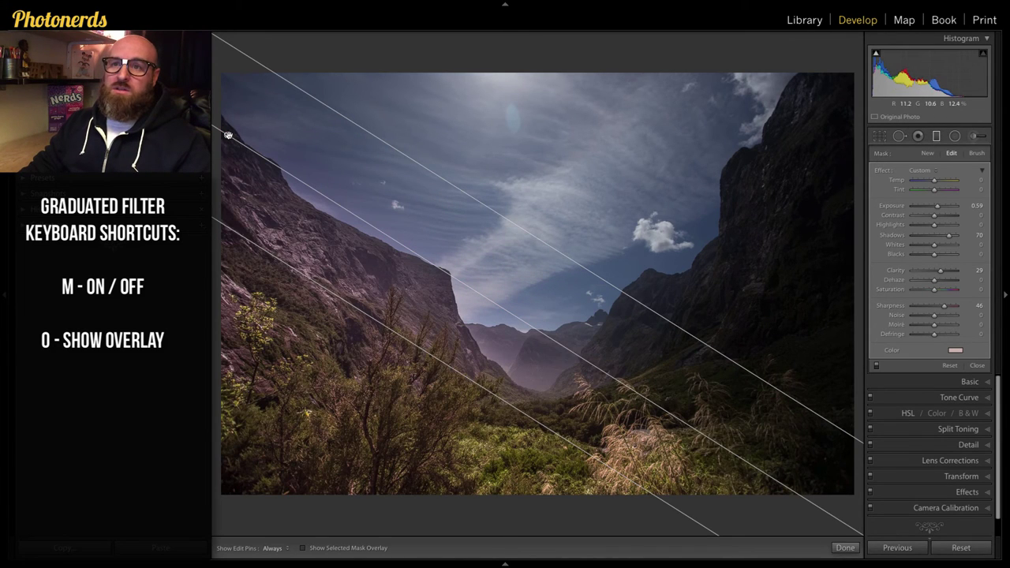
# - Move the duplicated filter onto the right slope and angle it diagonally along it
pyautogui.moveTo(233, 145); pyautogui.dragTo(681, 284)
pyautogui.press('o')
pyautogui.moveTo(463, 316); pyautogui.dragTo(820, 90)
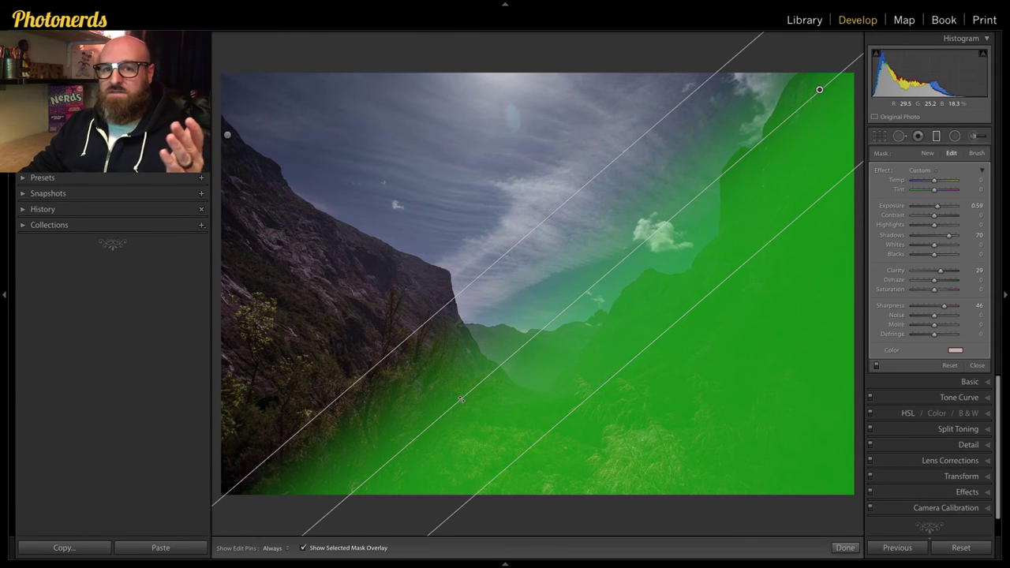
pyautogui.moveTo(461, 399); pyautogui.dragTo(603, 301)
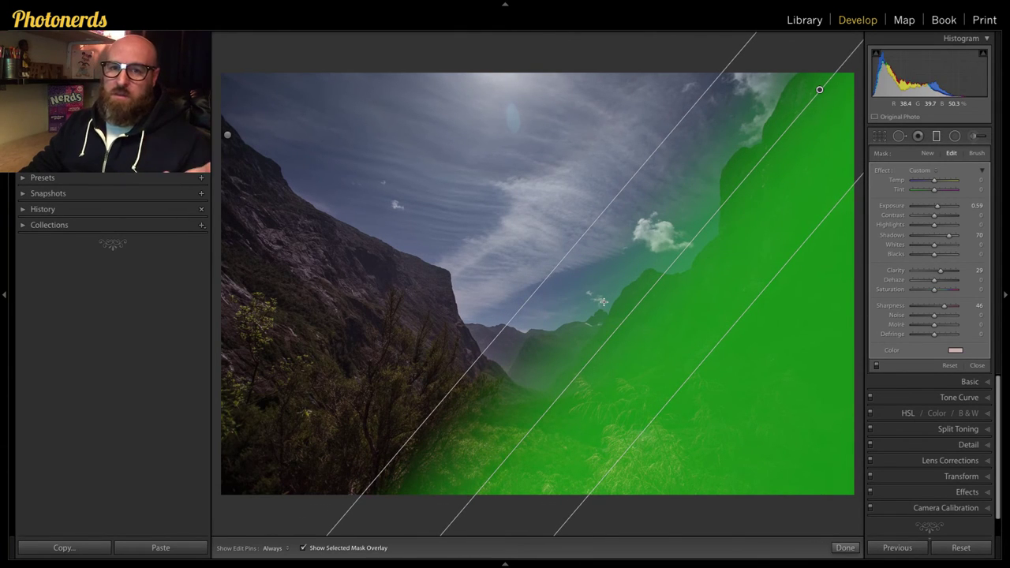
pyautogui.moveTo(821, 89); pyautogui.dragTo(828, 85)
pyautogui.press('o')
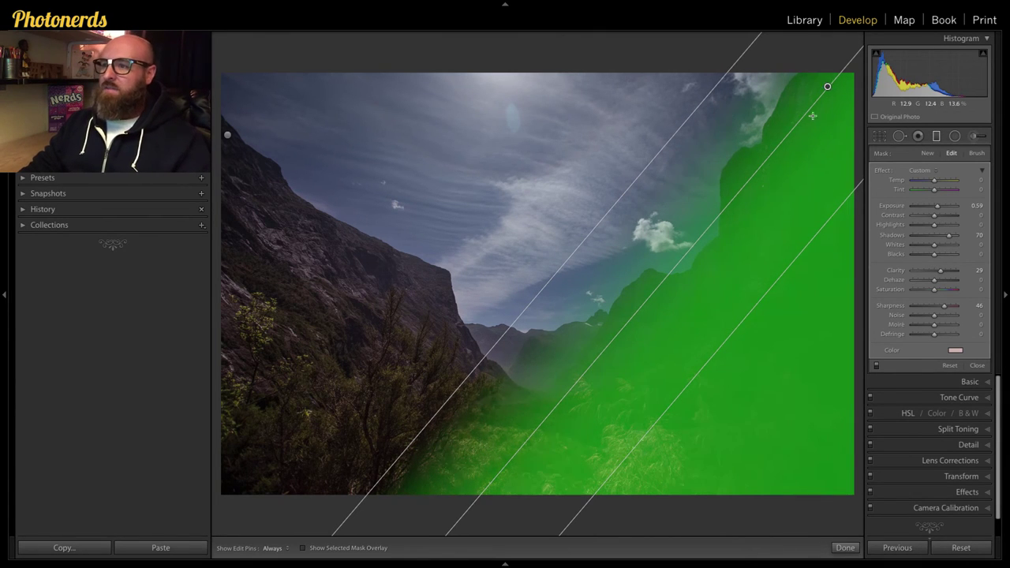